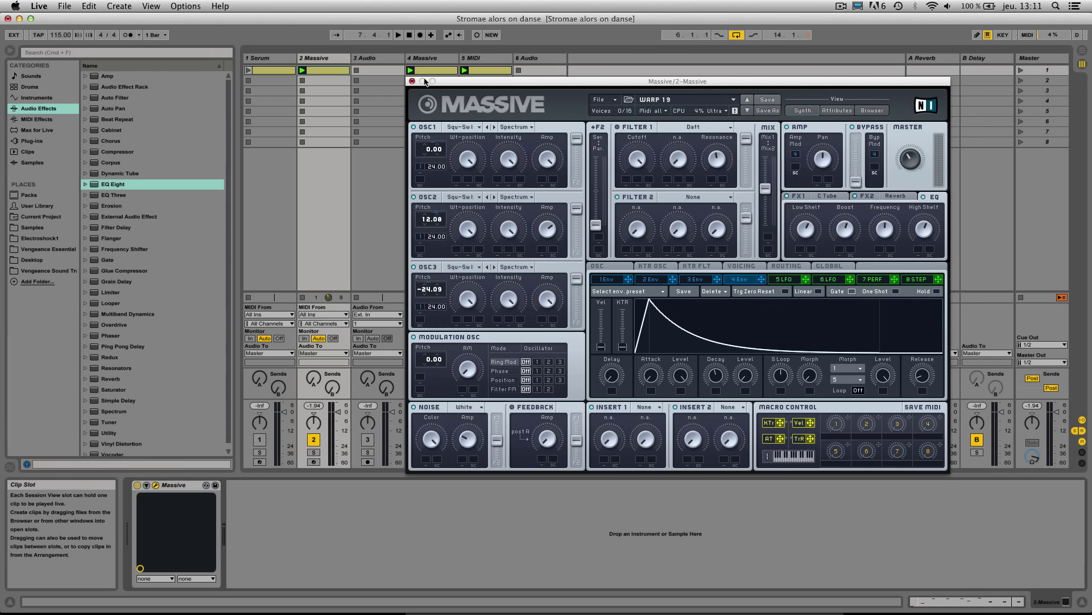
# Audition the clip on the 2 Massive track, then inspect its MIDI notes with the synth window closed
pyautogui.press('space')
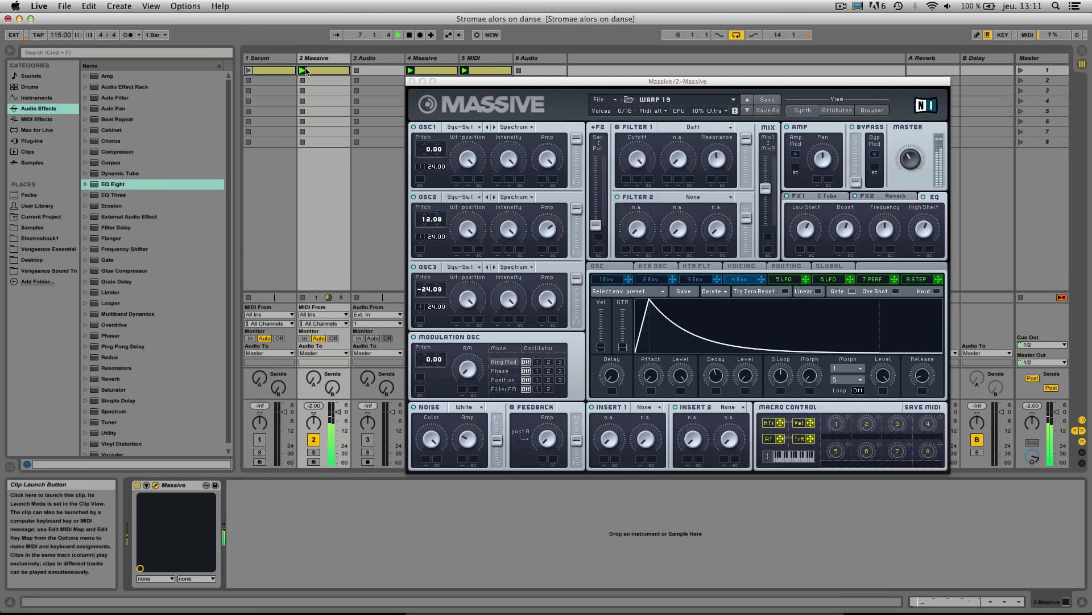
pyautogui.press('space')
pyautogui.doubleClick(321, 72)
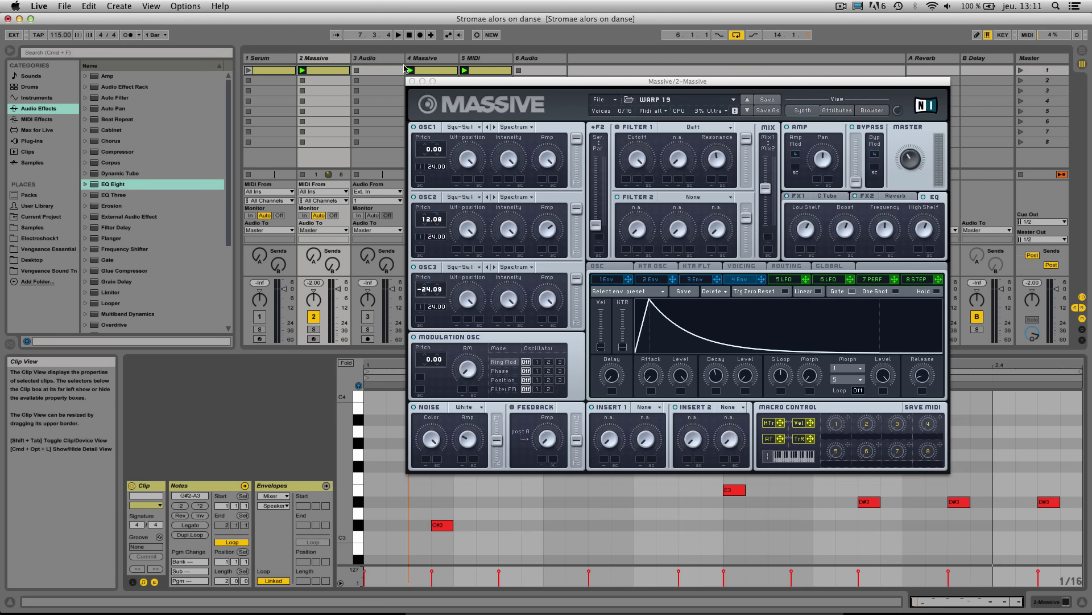
pyautogui.click(412, 81)
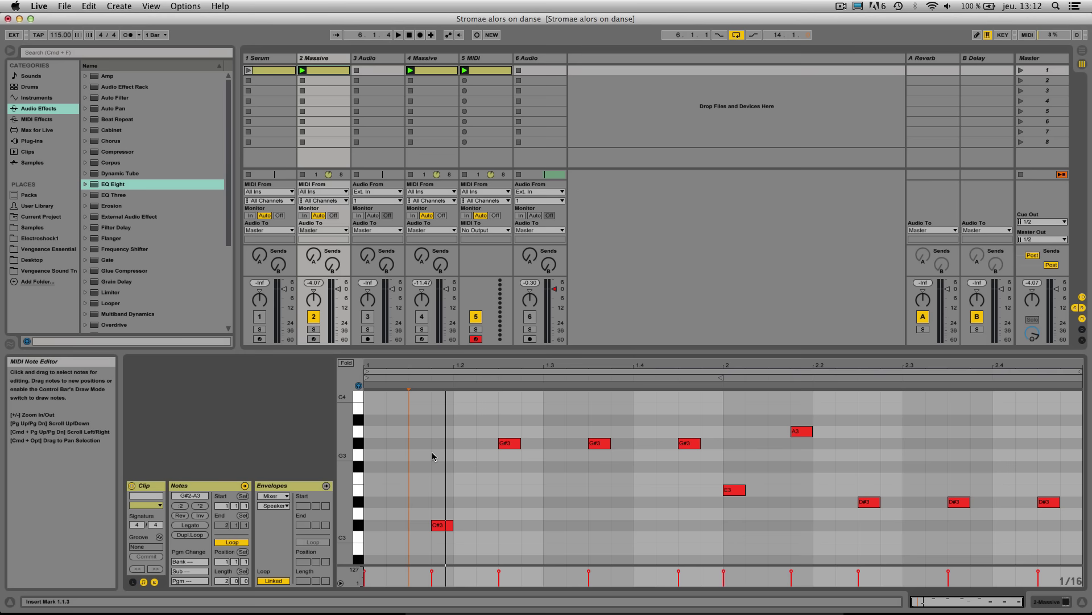
pyautogui.press('super+Tab')
pyautogui.press('super+Tab')
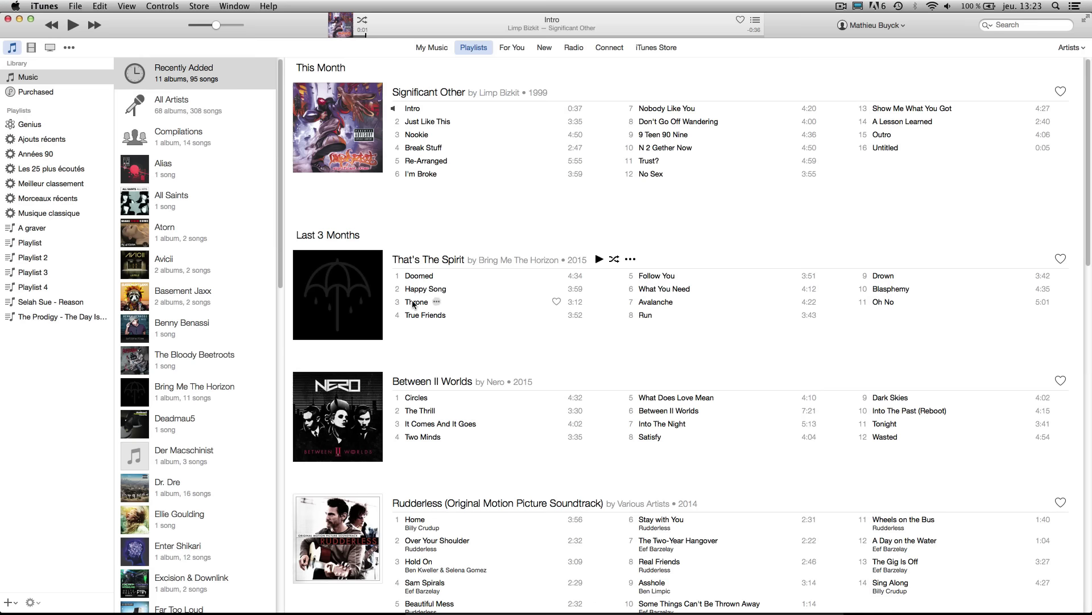
pyautogui.press('super+Tab')
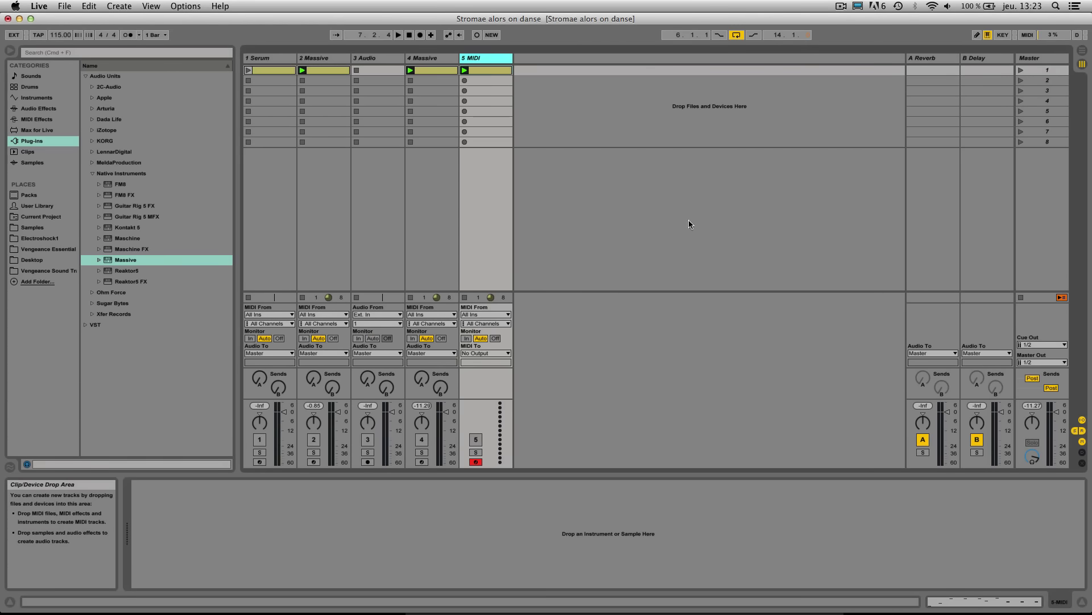
# Add a new MIDI track, load the Massive plug-in on it and start a new empty sound
pyautogui.click(692, 221)
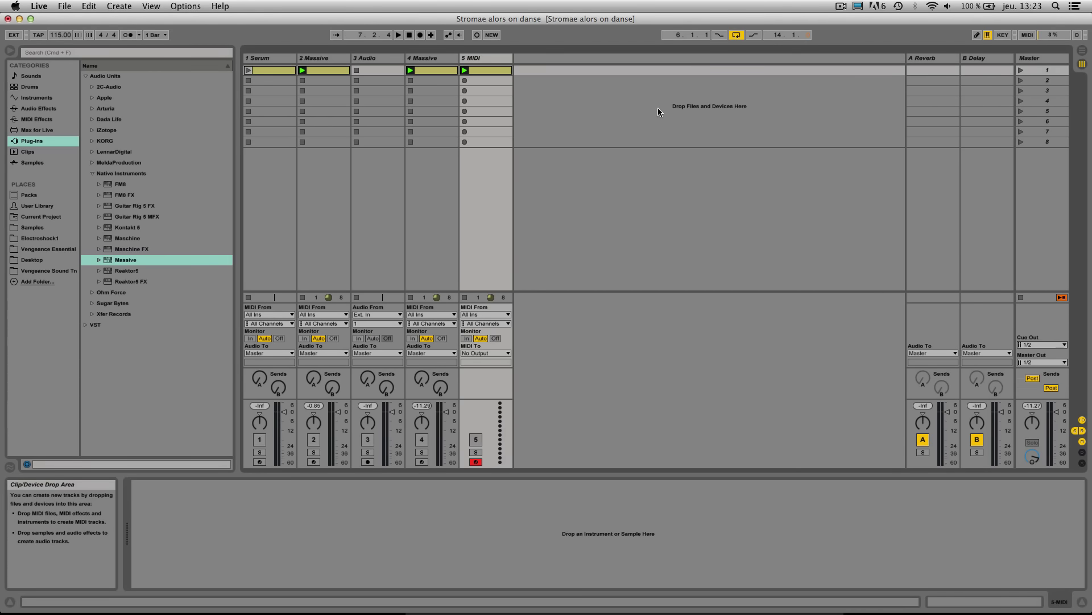
pyautogui.press('super+shift+t')
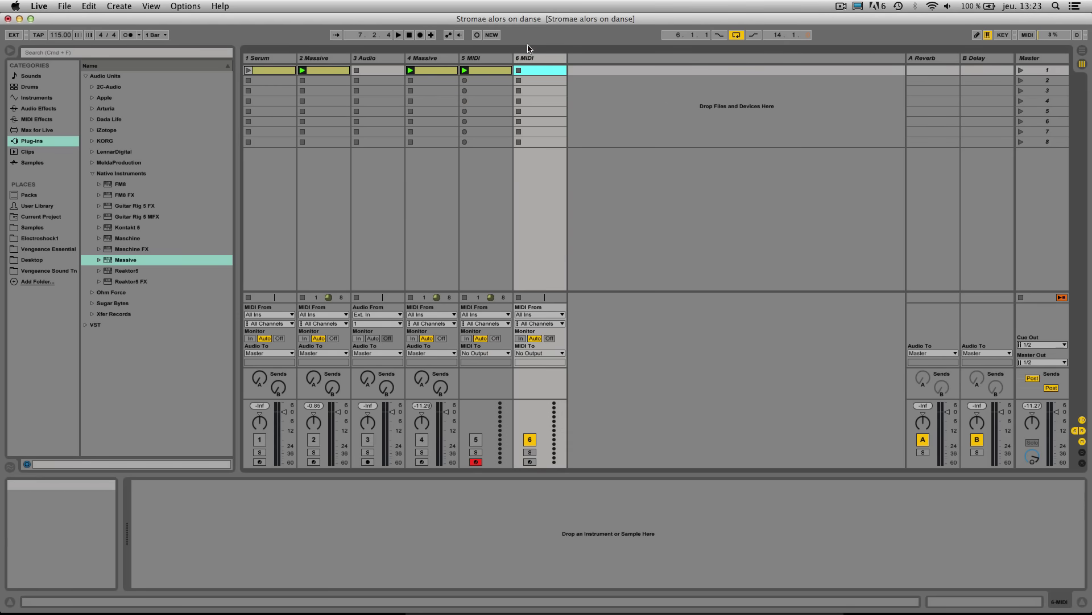
pyautogui.doubleClick(111, 259)
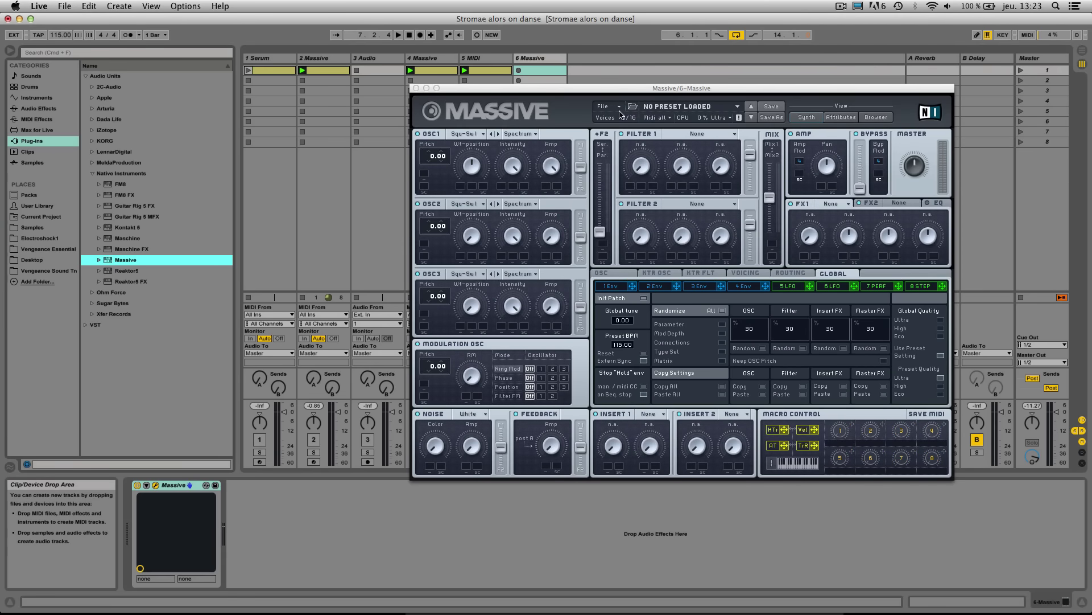
pyautogui.click(614, 107)
pyautogui.click(613, 107)
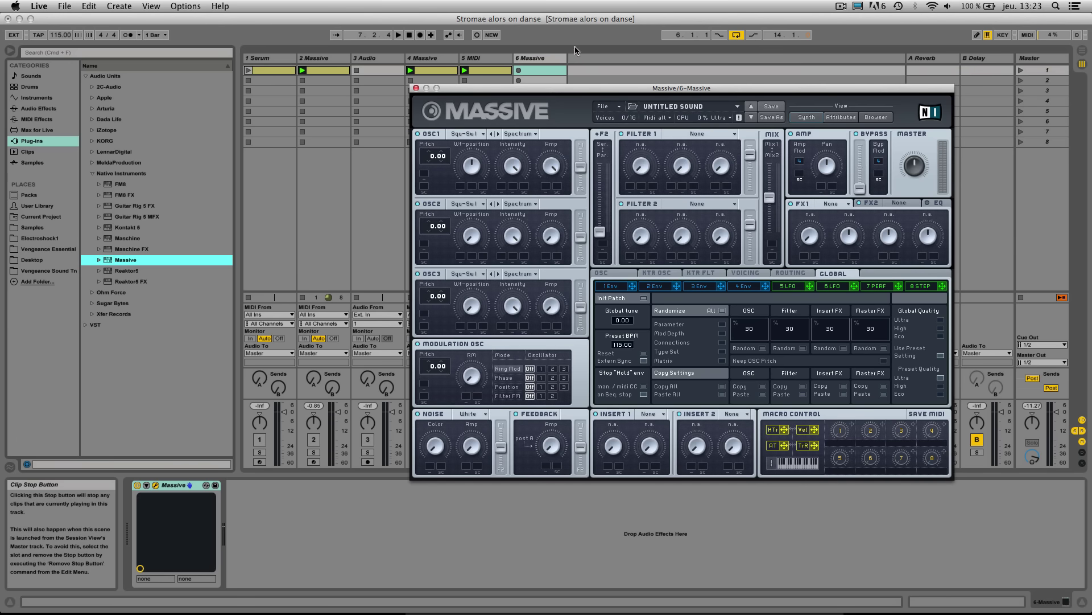
# Copy the MIDI clip from the 4 Massive track into the first slot of the 6 Massive track
pyautogui.click(431, 71)
pyautogui.doubleClick(431, 71)
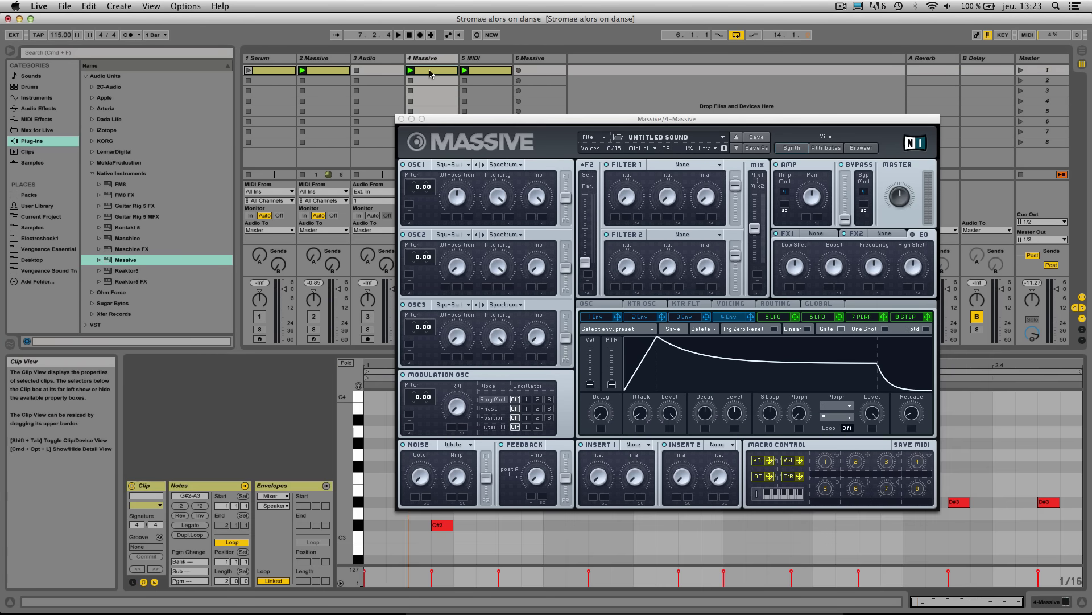
pyautogui.moveTo(430, 71); pyautogui.dragTo(532, 69)
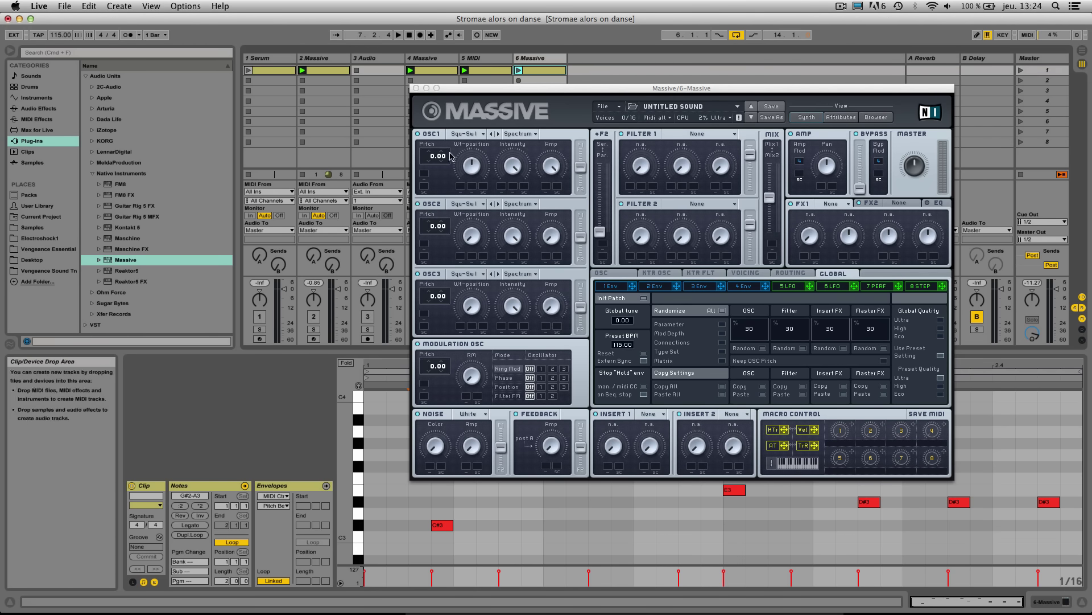
# Turn up the oscillators' wavetable position and raise the amp of OSC2 and OSC3
pyautogui.click(476, 170)
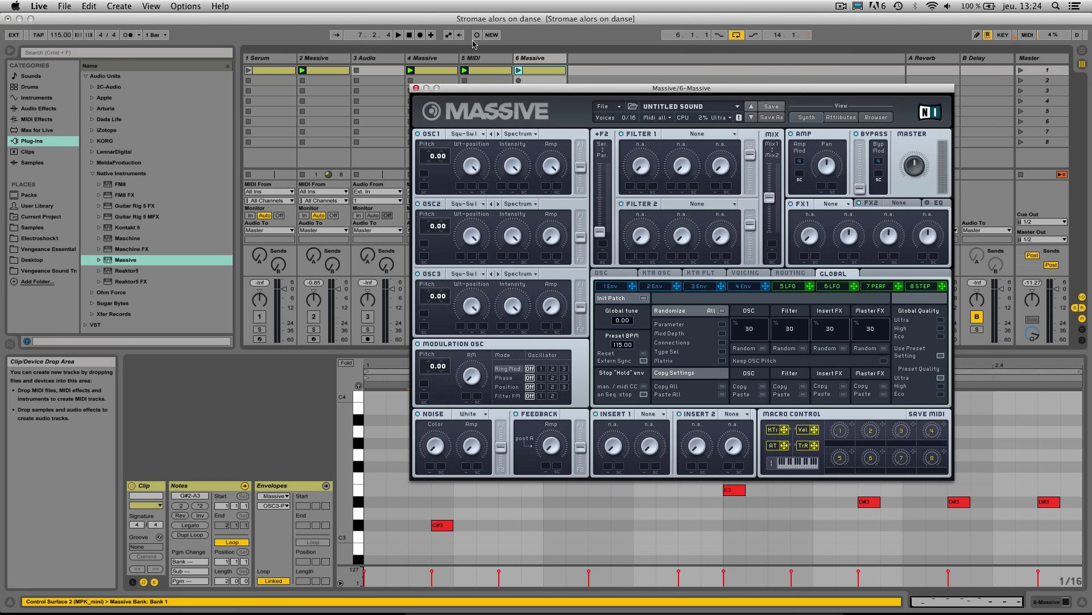
pyautogui.moveTo(551, 238); pyautogui.dragTo(556, 186)
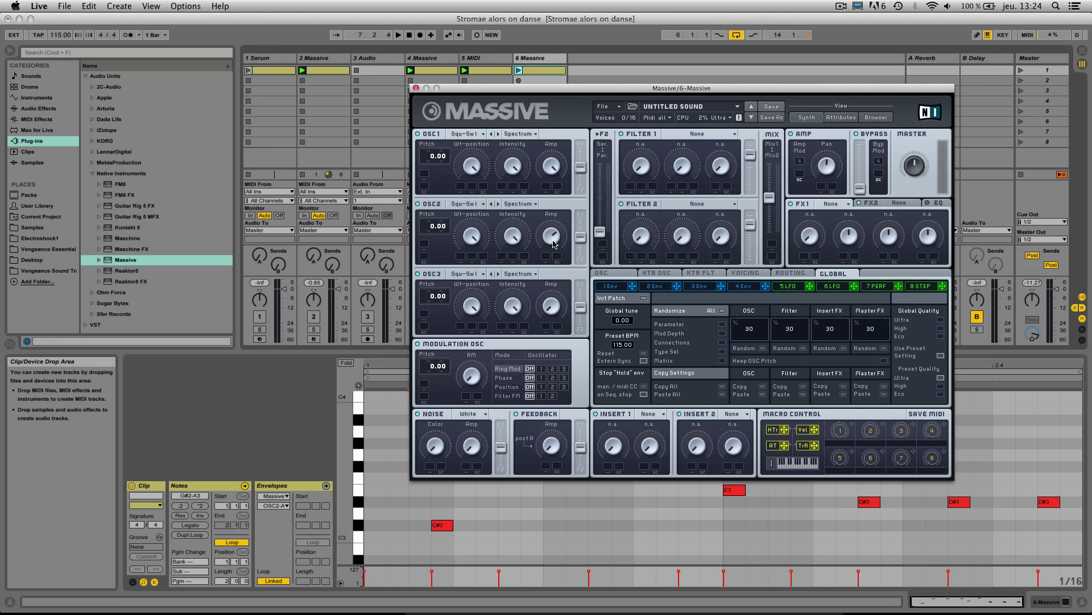
pyautogui.moveTo(552, 307); pyautogui.dragTo(540, 13)
pyautogui.moveTo(552, 165); pyautogui.dragTo(558, 126)
# Route all three oscillators to Filter 1 by raising their filter routing faders
pyautogui.moveTo(581, 168); pyautogui.dragTo(585, 134)
pyautogui.moveTo(578, 239); pyautogui.dragTo(580, 217)
pyautogui.moveTo(580, 308); pyautogui.dragTo(580, 286)
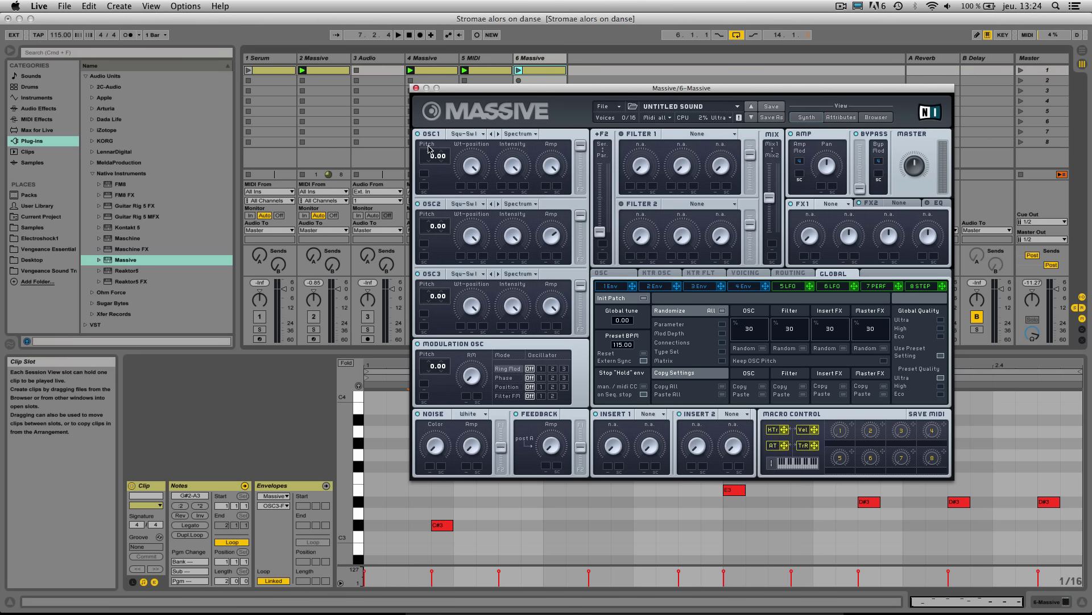
# Set OSC2's pitch to 12.08 and OSC3's to -24.09, adjust the noise generator and launch the new track's clip
pyautogui.click(430, 226)
pyautogui.moveTo(432, 305); pyautogui.dragTo(437, 322)
pyautogui.click(436, 449)
pyautogui.click(519, 69)
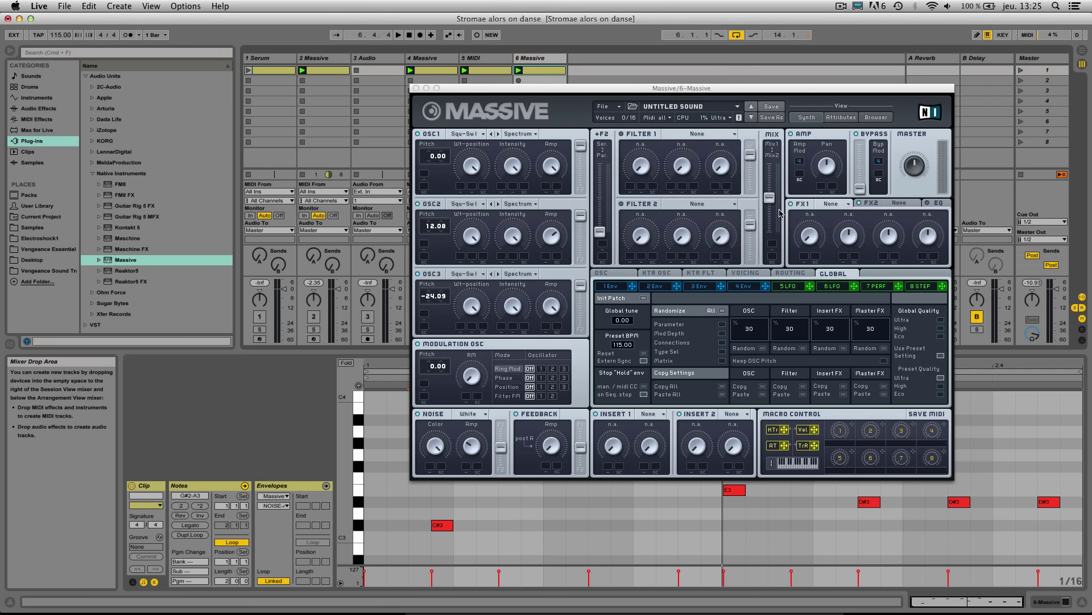
# Set the voicing to 5 unisono voices and enable a slight unisono pitch spread
pyautogui.click(608, 275)
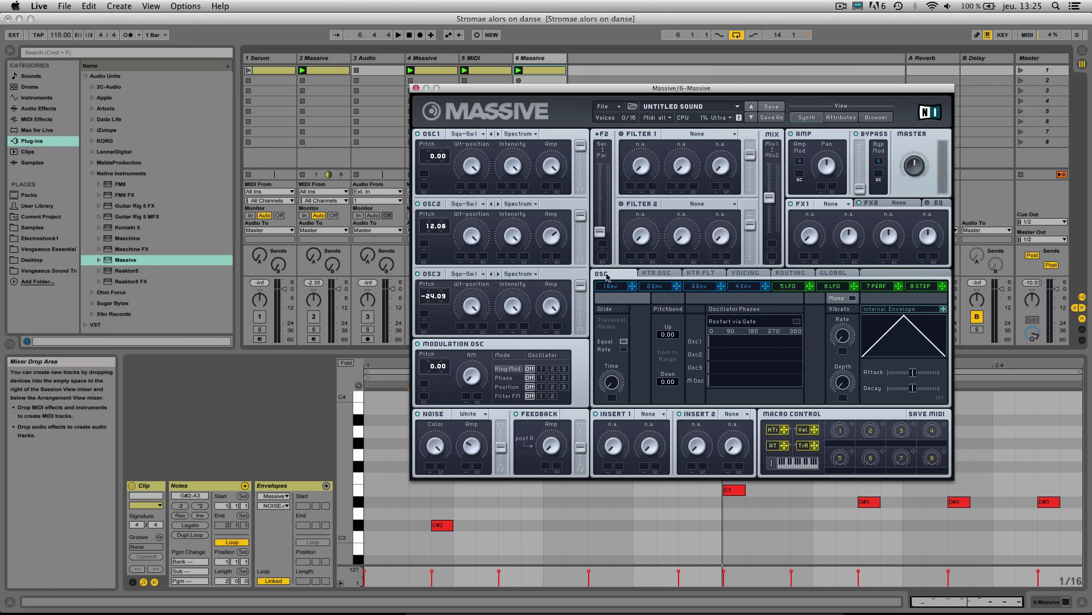
pyautogui.click(758, 273)
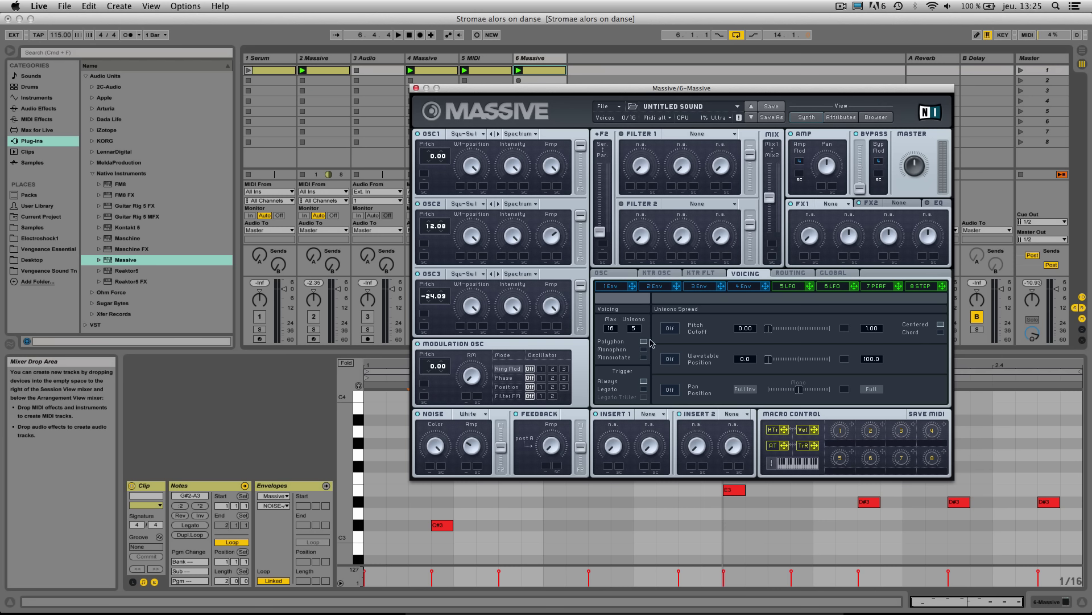
pyautogui.click(671, 329)
pyautogui.moveTo(773, 329); pyautogui.dragTo(775, 330)
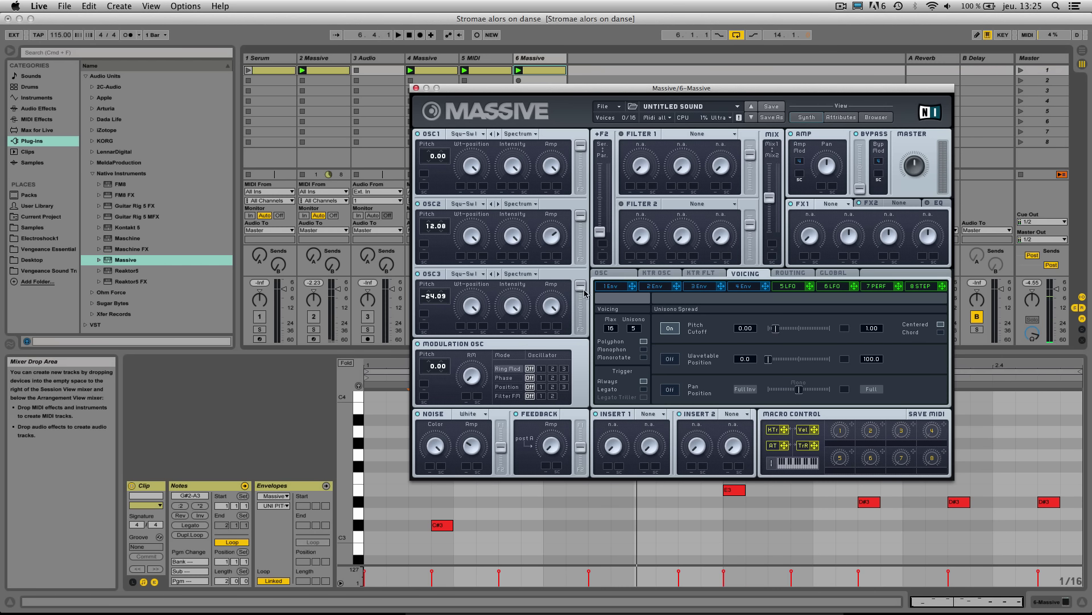
# Assign envelope 1 to the pitch of OSC1, OSC2 and OSC3 with a modulation amount of 24.00 each
pyautogui.click(610, 289)
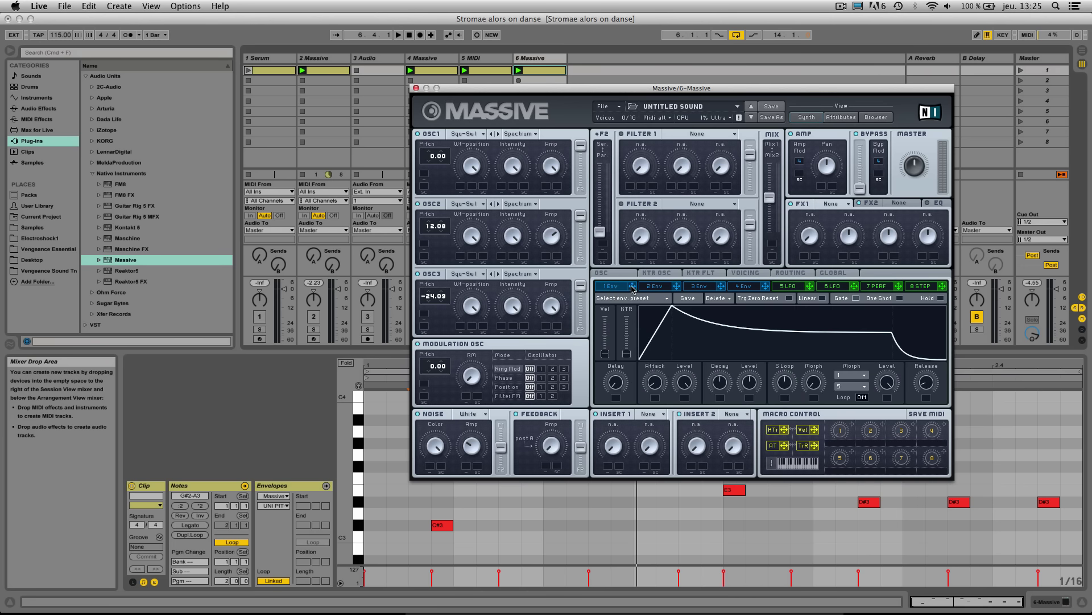
pyautogui.moveTo(634, 289); pyautogui.dragTo(428, 173)
pyautogui.moveTo(426, 173); pyautogui.dragTo(426, 173)
pyautogui.moveTo(632, 287); pyautogui.dragTo(424, 243)
pyautogui.moveTo(633, 286); pyautogui.dragTo(426, 313)
pyautogui.moveTo(440, 175); pyautogui.dragTo(440, 158)
pyautogui.moveTo(441, 245); pyautogui.dragTo(442, 218)
pyautogui.moveTo(442, 315); pyautogui.dragTo(442, 289)
# Shape envelope 1 with a shorter attack, the decay level at minimum and a shorter decay while auditioning the clip
pyautogui.moveTo(656, 384); pyautogui.dragTo(655, 392)
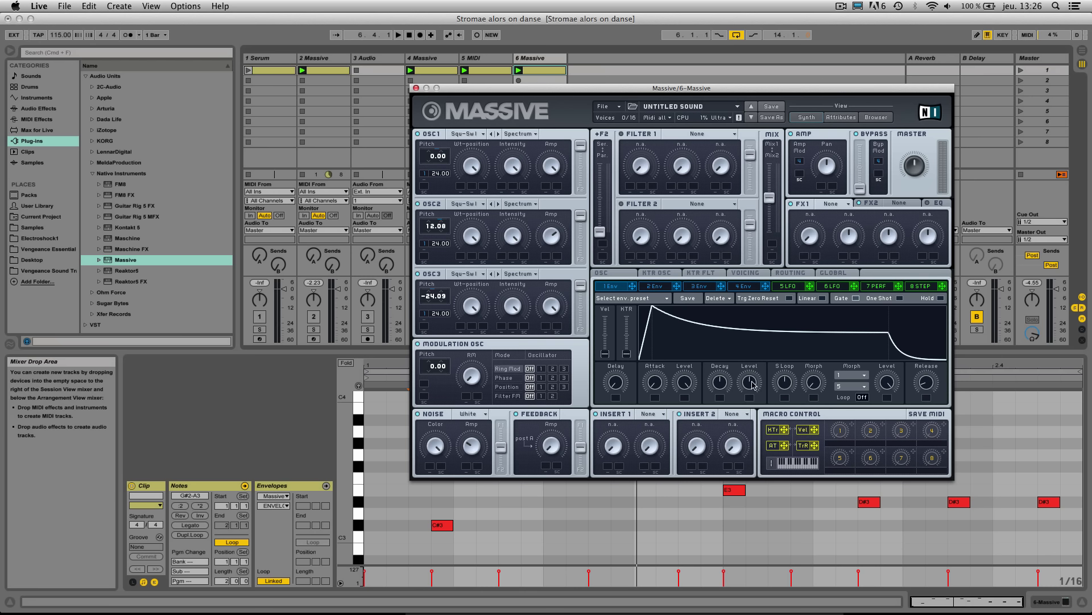
pyautogui.moveTo(754, 386); pyautogui.dragTo(740, 474)
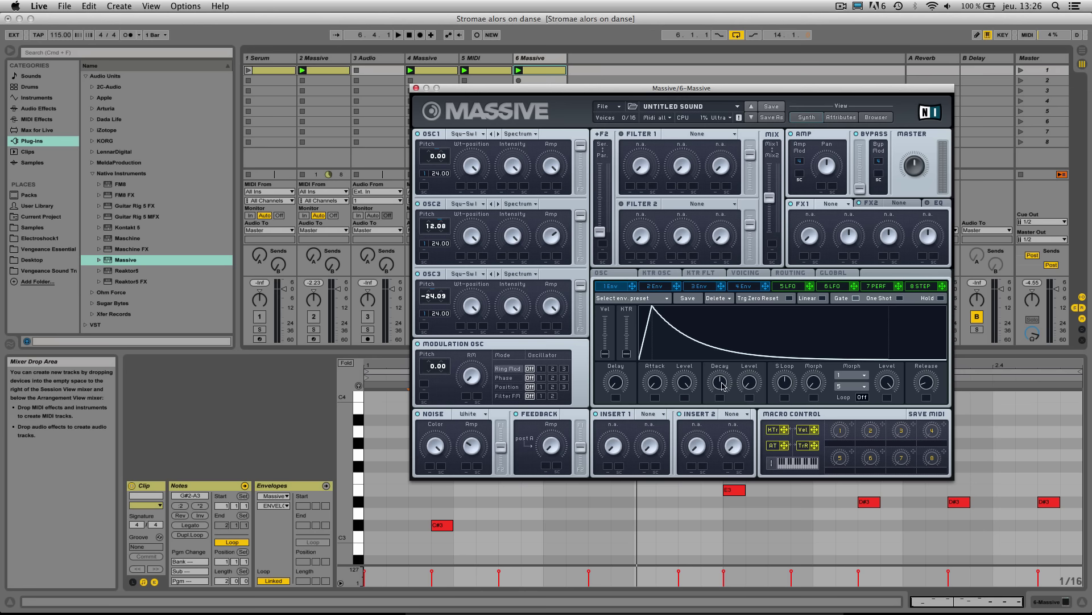
pyautogui.press('space')
pyautogui.moveTo(722, 385); pyautogui.dragTo(718, 419)
pyautogui.press('space')
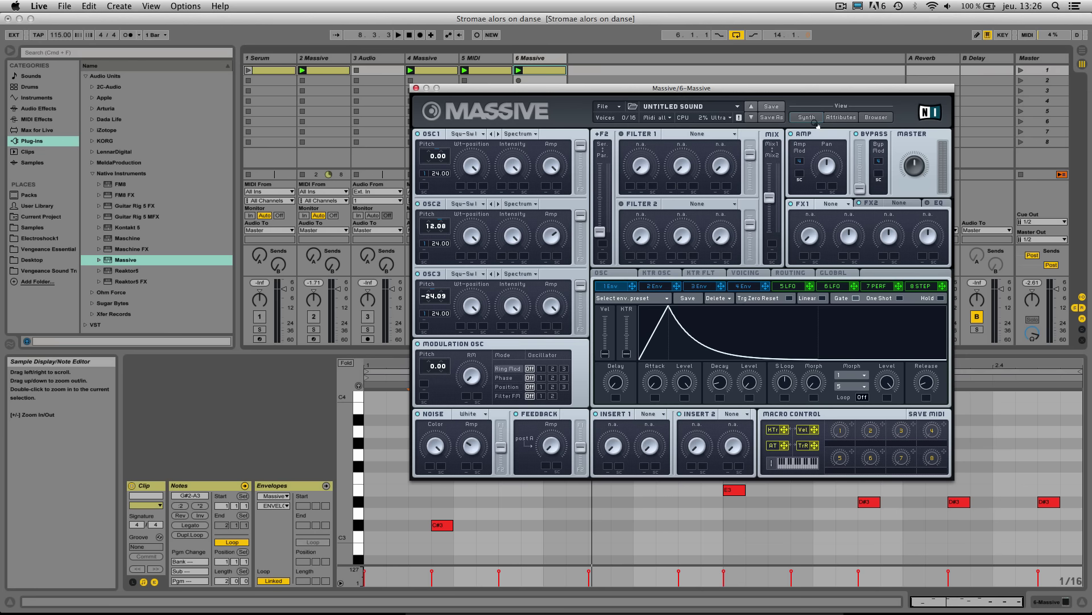
# Shape envelope 4 with a shorter attack, the decay level at minimum and a slightly shorter decay
pyautogui.click(749, 288)
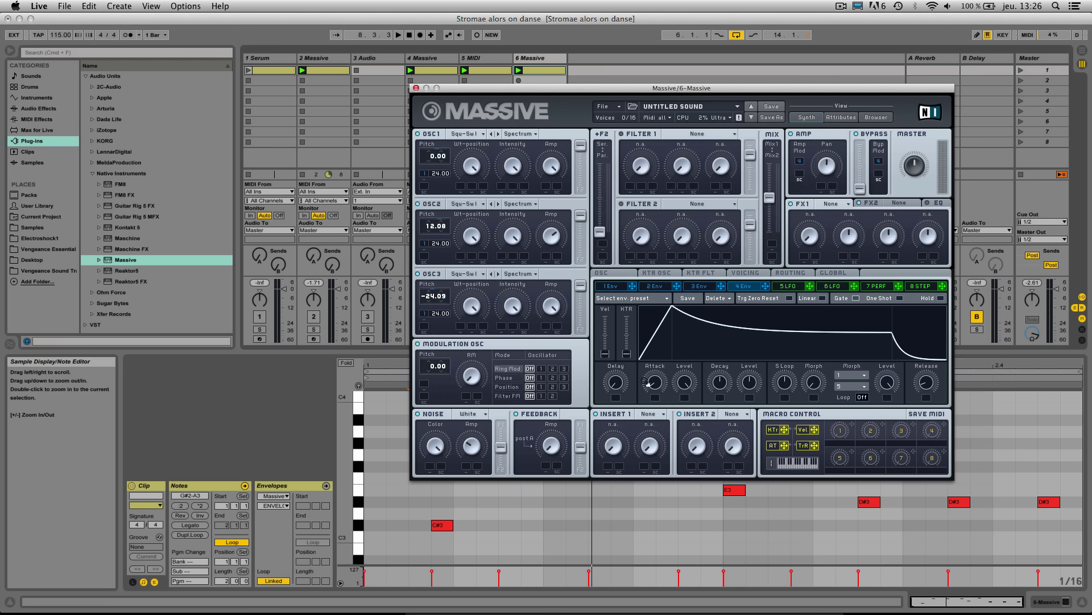
pyautogui.moveTo(656, 385); pyautogui.dragTo(659, 388)
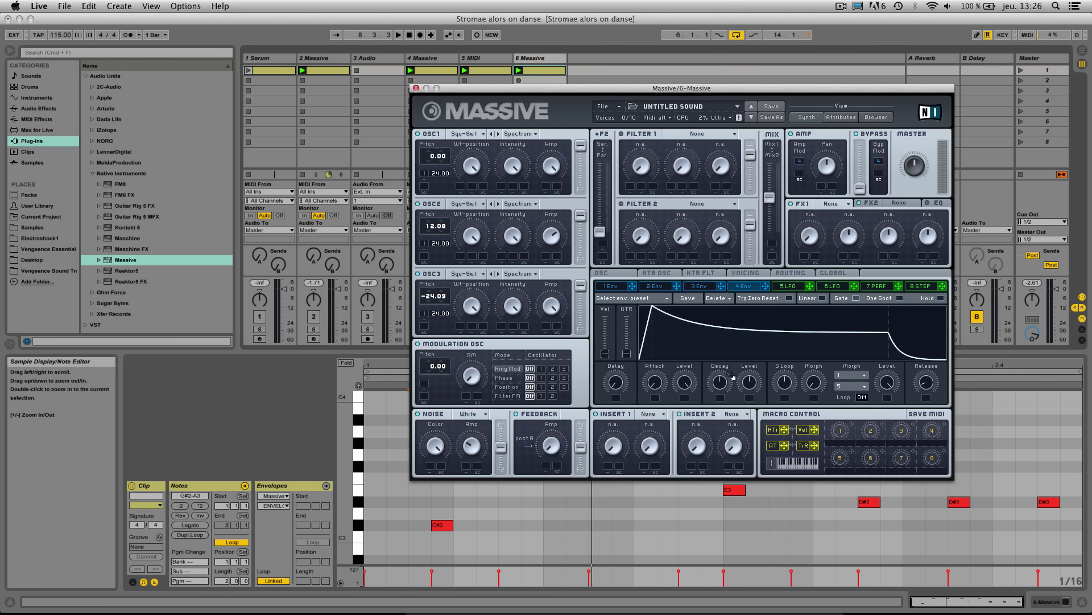
pyautogui.moveTo(753, 385); pyautogui.dragTo(755, 450)
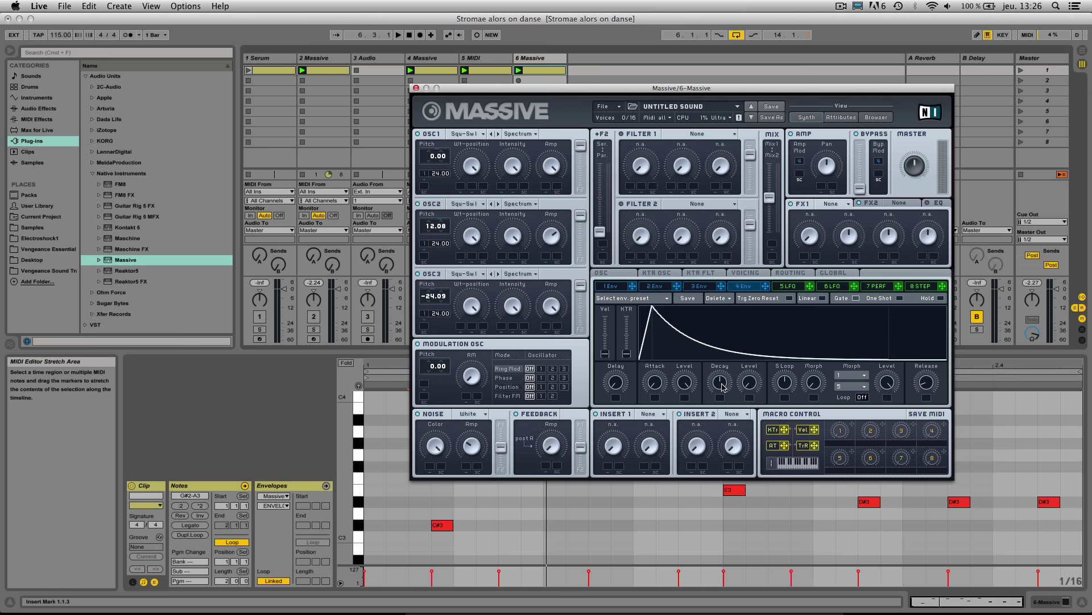
pyautogui.moveTo(721, 384); pyautogui.dragTo(723, 393)
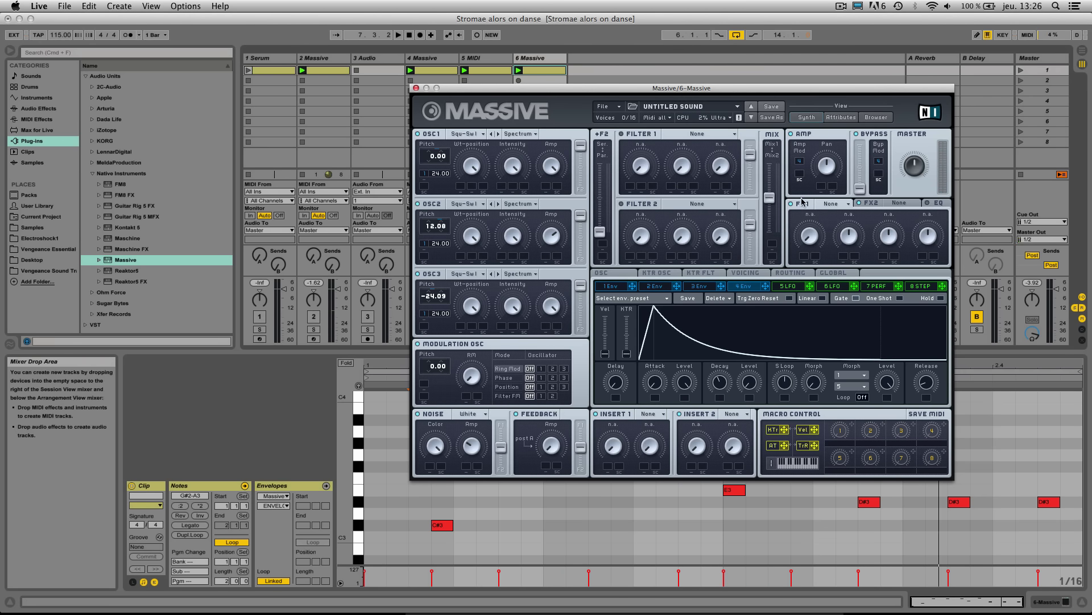
# Load Classic Tube in FX1, adjust its drive and audition the sound
pyautogui.click(834, 205)
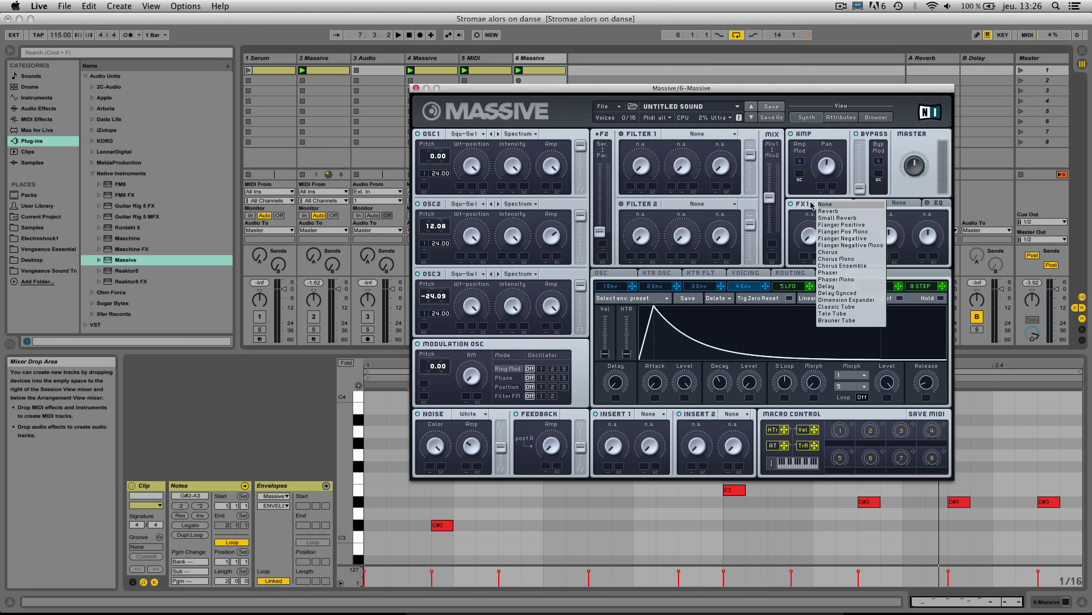
pyautogui.click(837, 306)
pyautogui.click(848, 237)
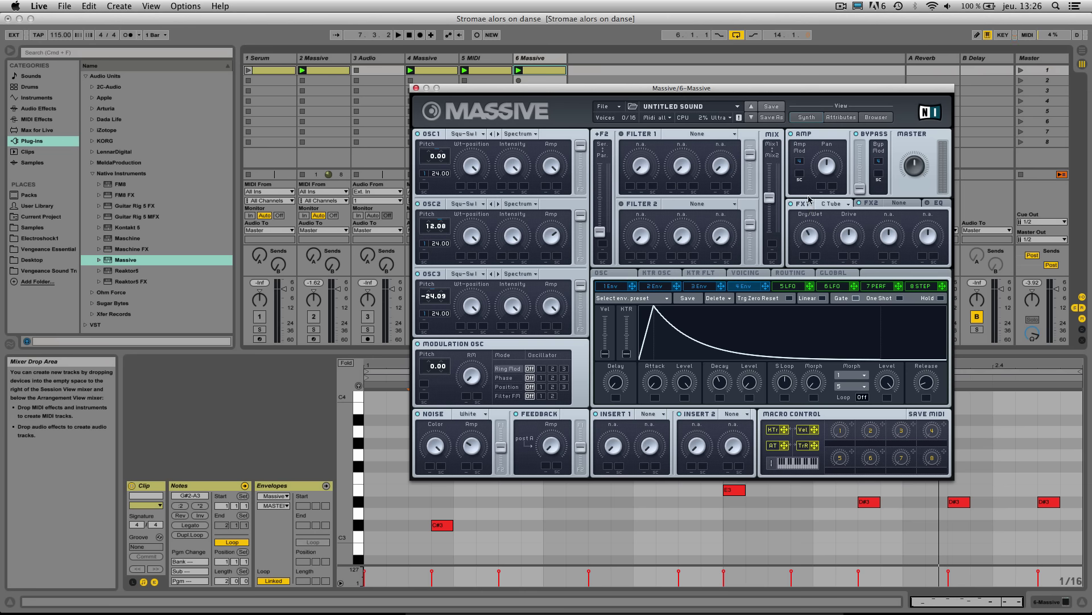
pyautogui.press('space')
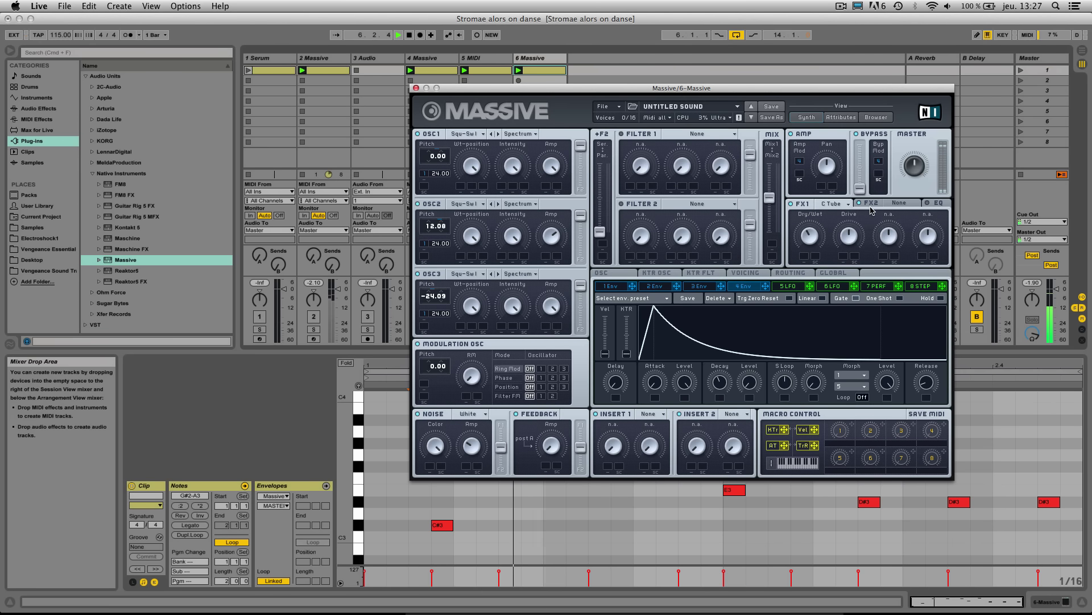
# Load Reverb in FX2 and lower its dry/wet amount
pyautogui.click(869, 206)
pyautogui.click(900, 203)
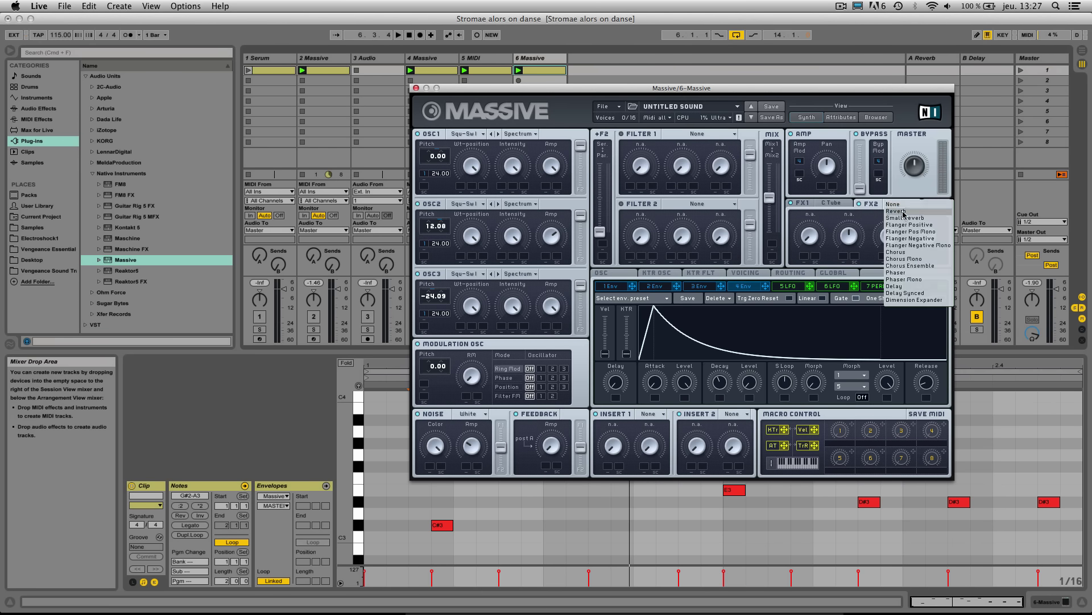
pyautogui.click(905, 219)
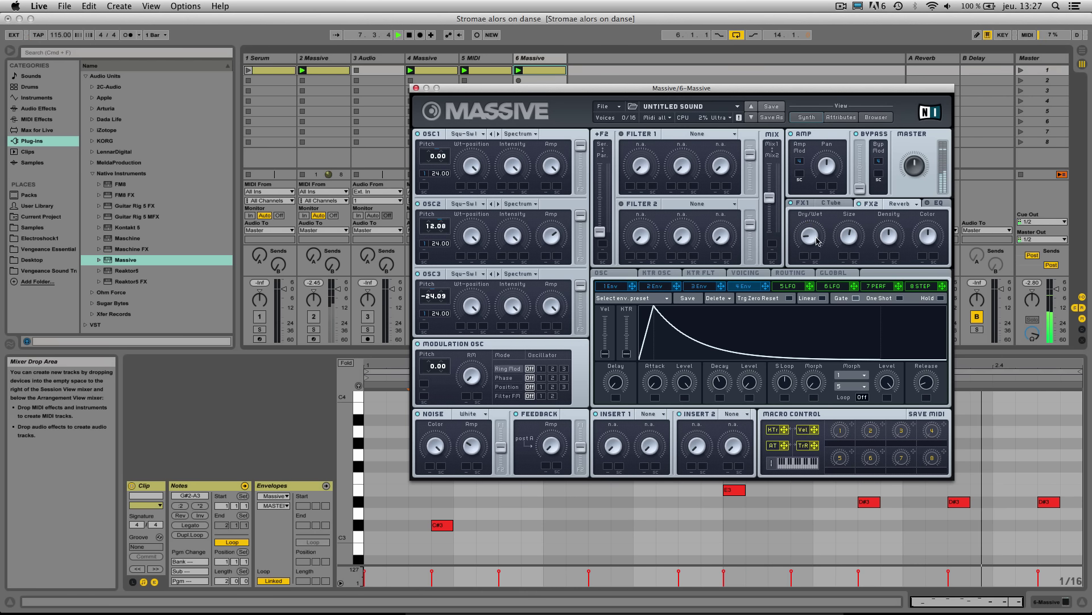
# Boost the EQ's low shelf and high shelf, then audition the sound
pyautogui.click(939, 204)
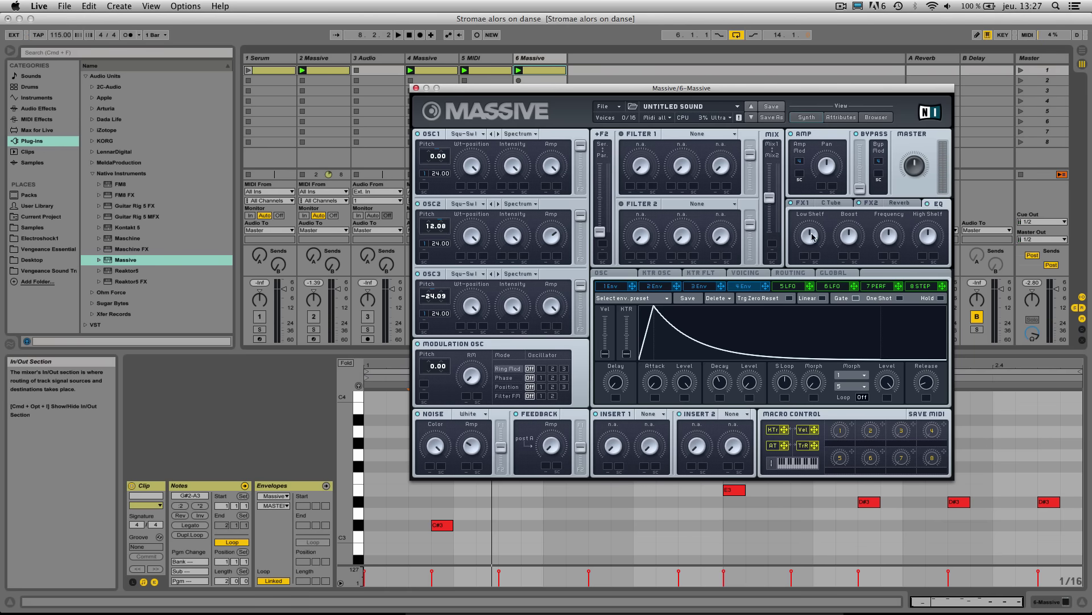
pyautogui.moveTo(812, 236); pyautogui.dragTo(847, 229)
pyautogui.moveTo(927, 234); pyautogui.dragTo(927, 221)
pyautogui.press('space')
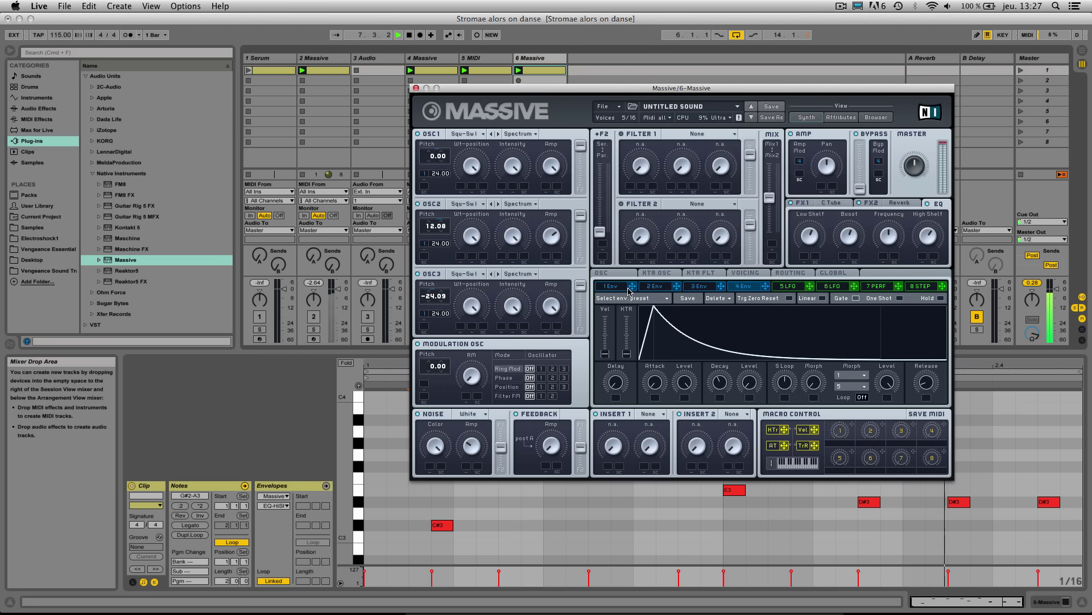
# Fine-tune envelope 1's decay slightly shorter and open envelope 4's settings
pyautogui.click(609, 290)
pyautogui.moveTo(720, 383); pyautogui.dragTo(720, 387)
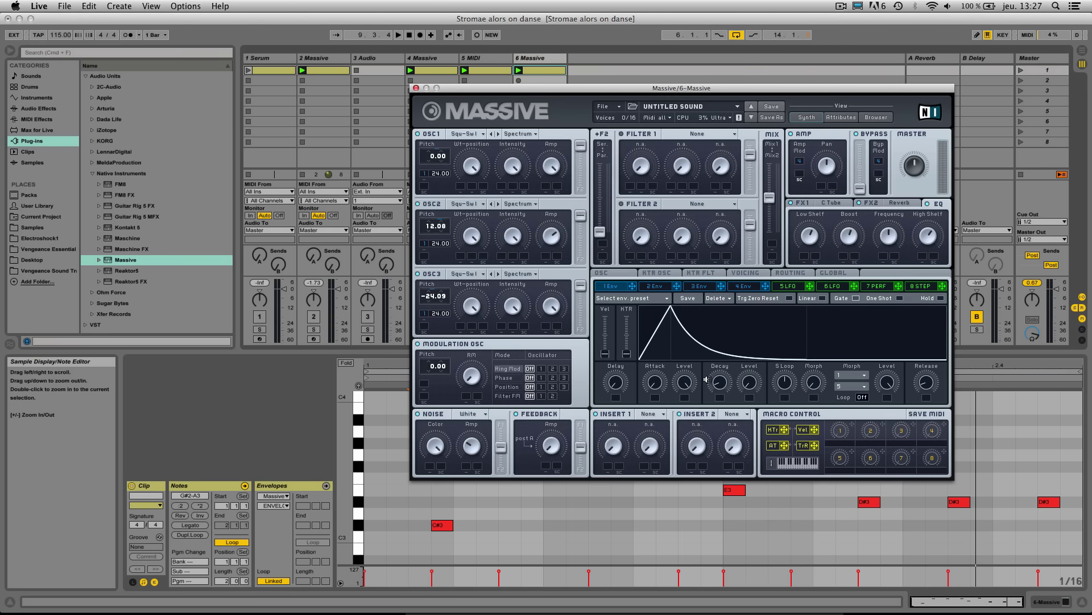
pyautogui.click(748, 286)
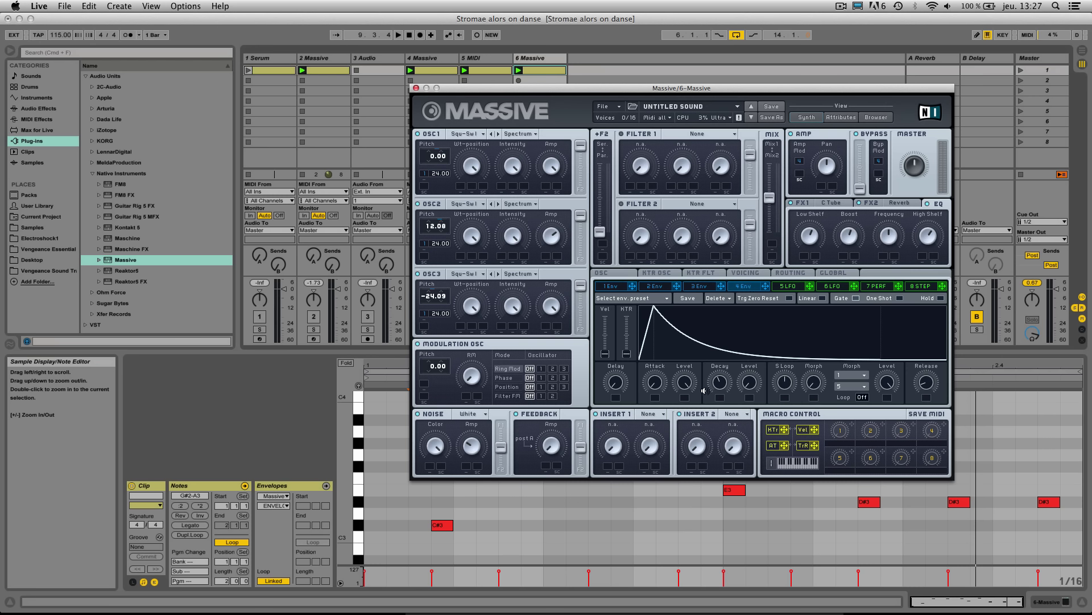